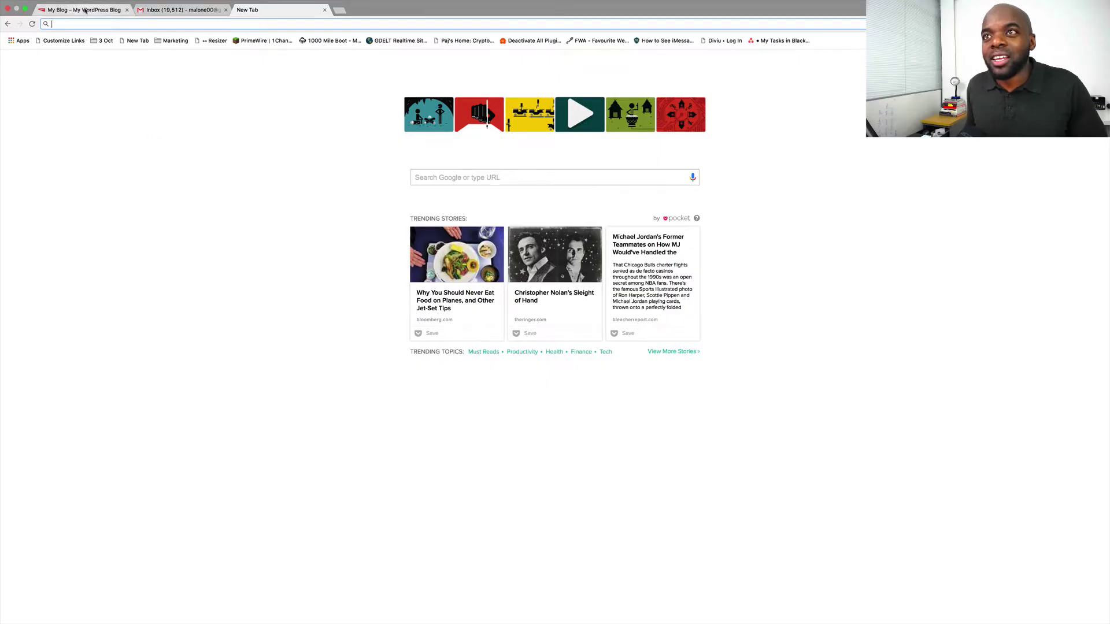
Switch to the My Blog tab, select its web address and scroll through the front page
click(91, 11)
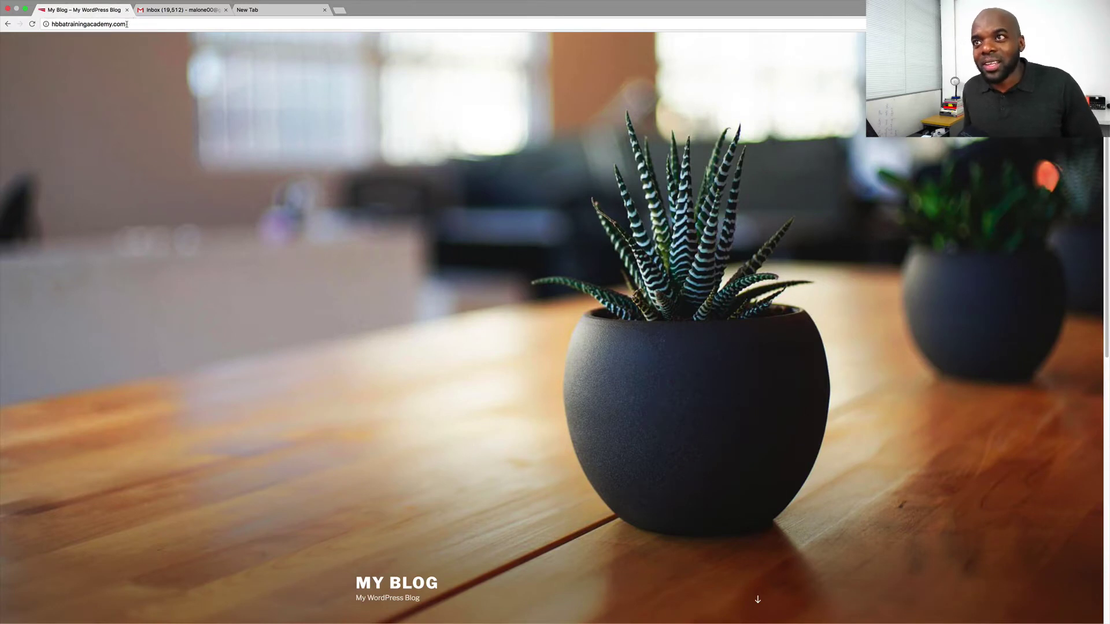
drag(126, 23, 51, 24)
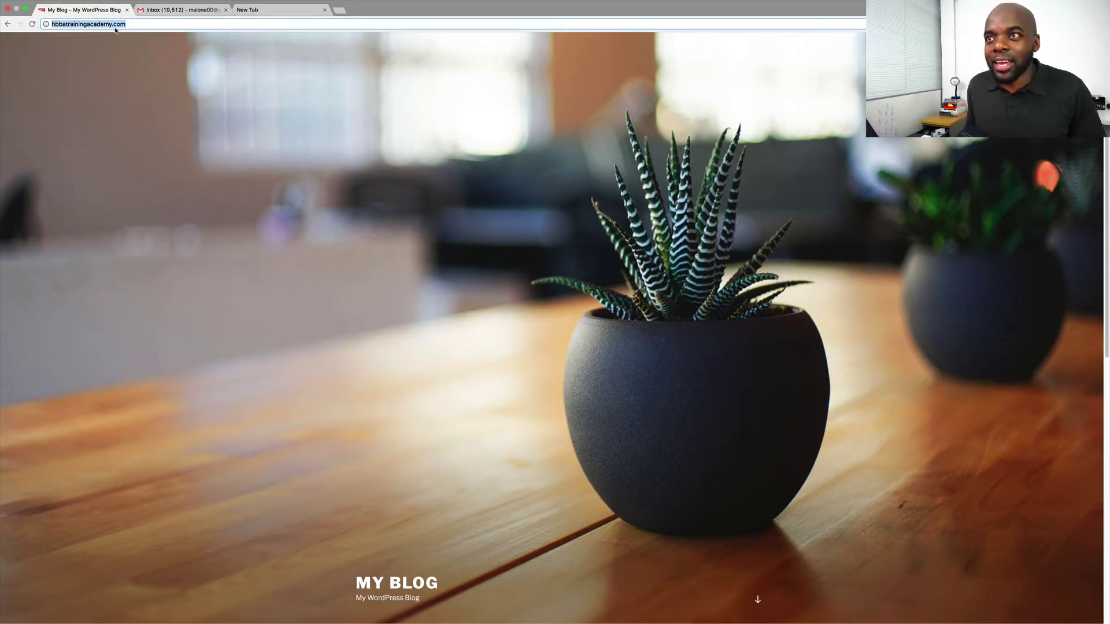
scroll(508, 347, down, 5)
scroll(509, 349, up, 5)
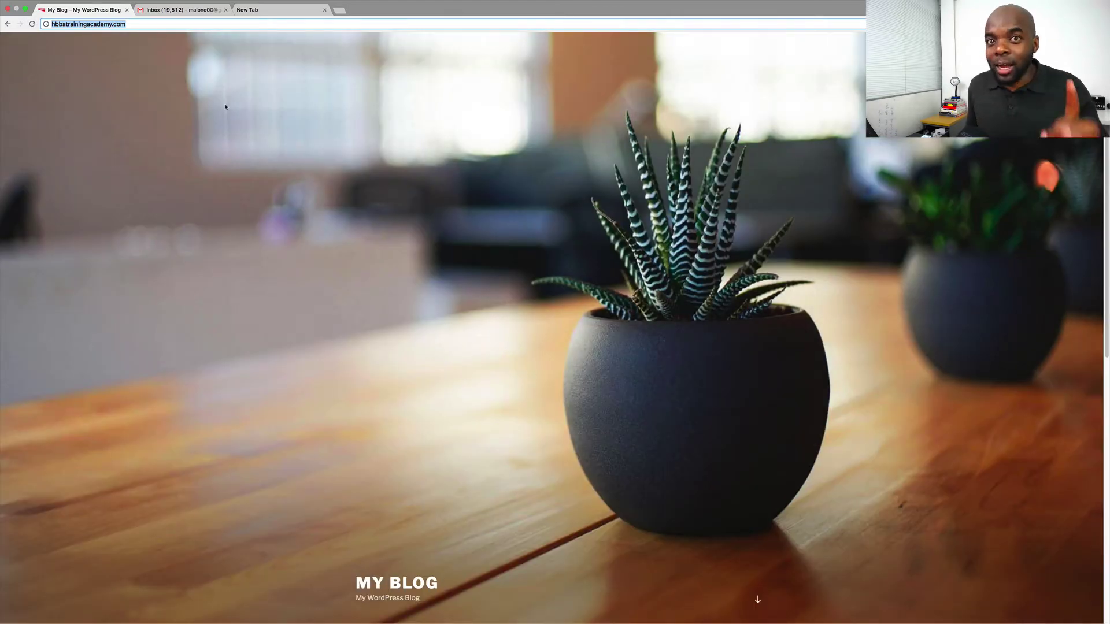
click(192, 24)
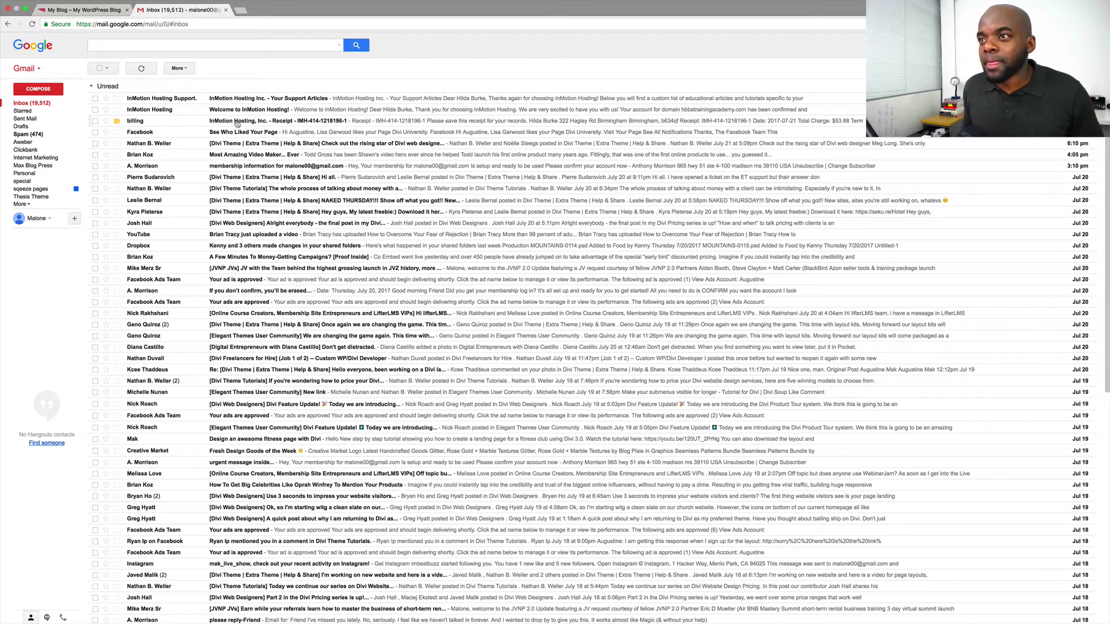
Check the hosting receipt, then open the InMotion welcome email and select its wp-admin address
click(244, 122)
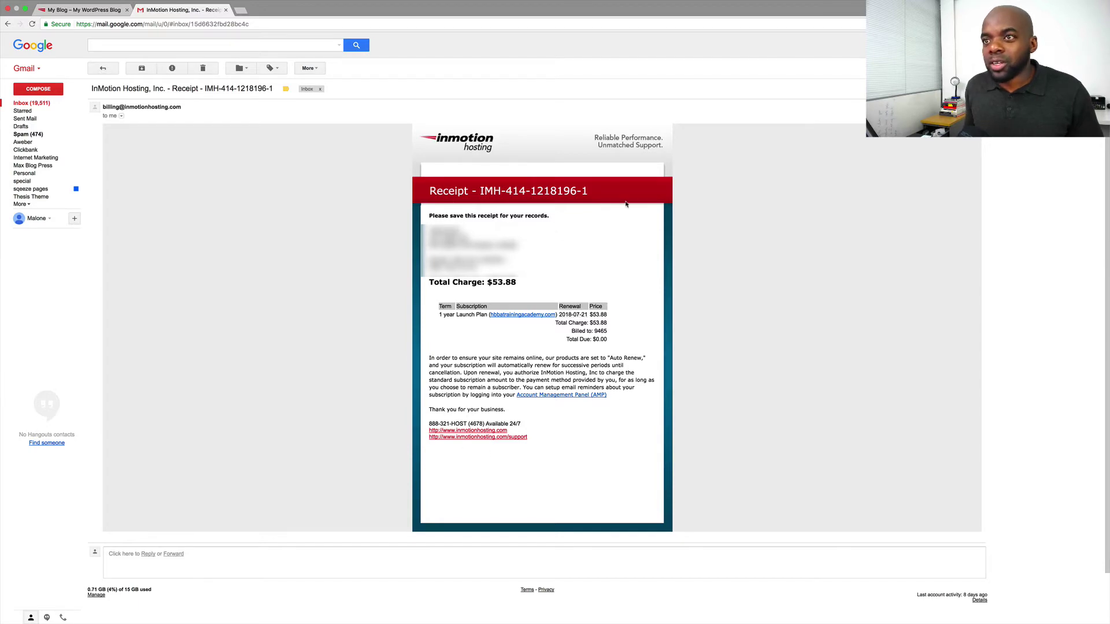
click(8, 24)
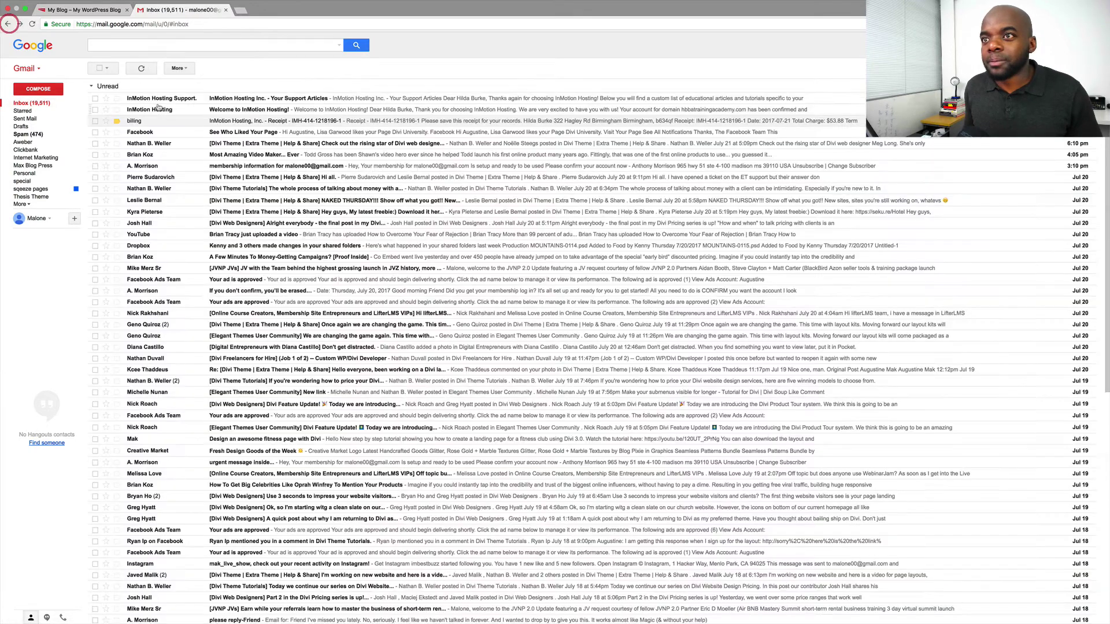
click(234, 113)
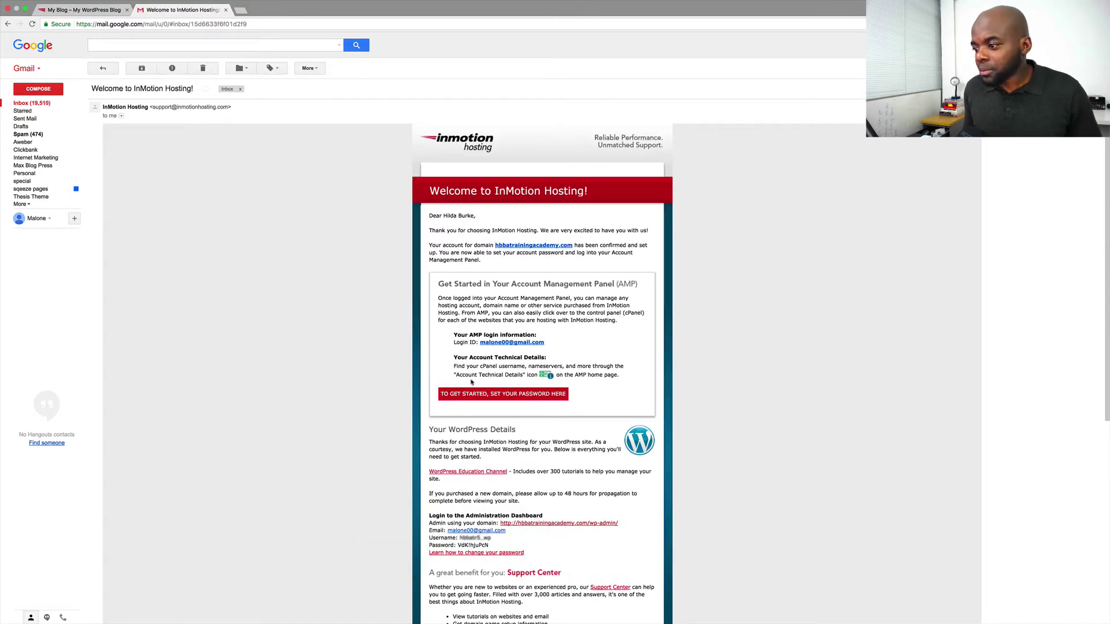
scroll(472, 383, down, 5)
scroll(472, 383, down, 1)
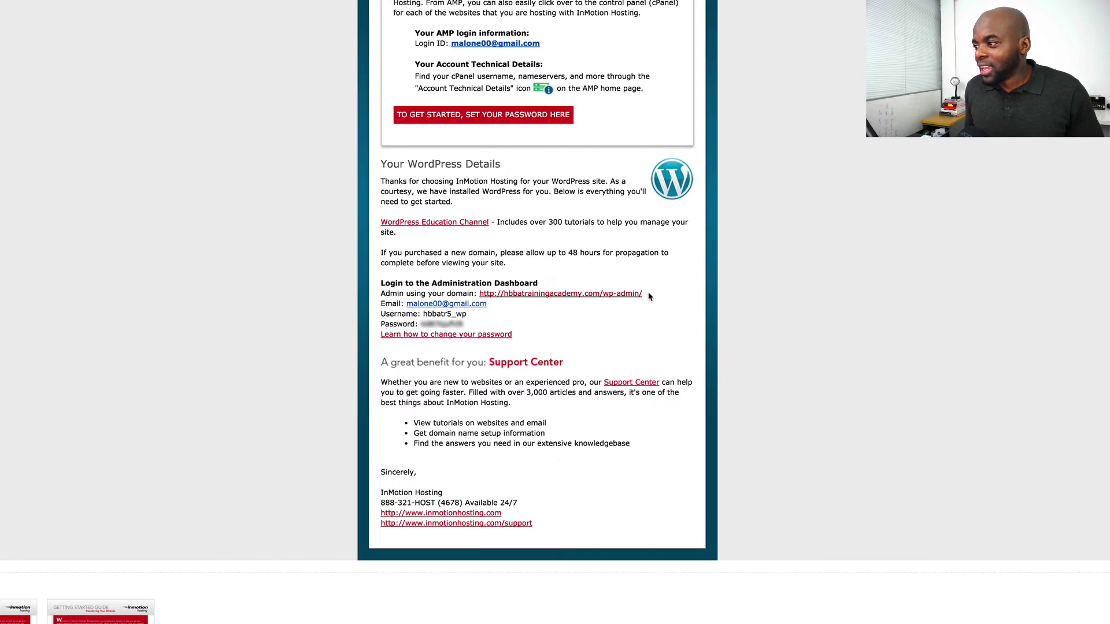
drag(620, 317, 480, 294)
key(super+c)
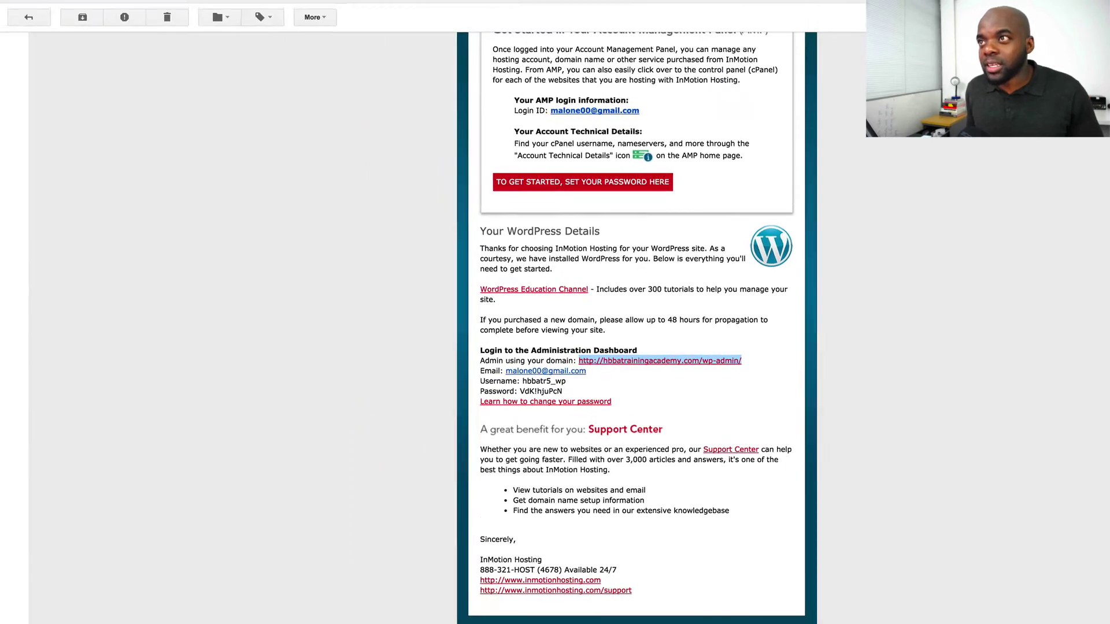
Load the pasted wp-admin address in a new tab, then select the admin username in the email
click(323, 13)
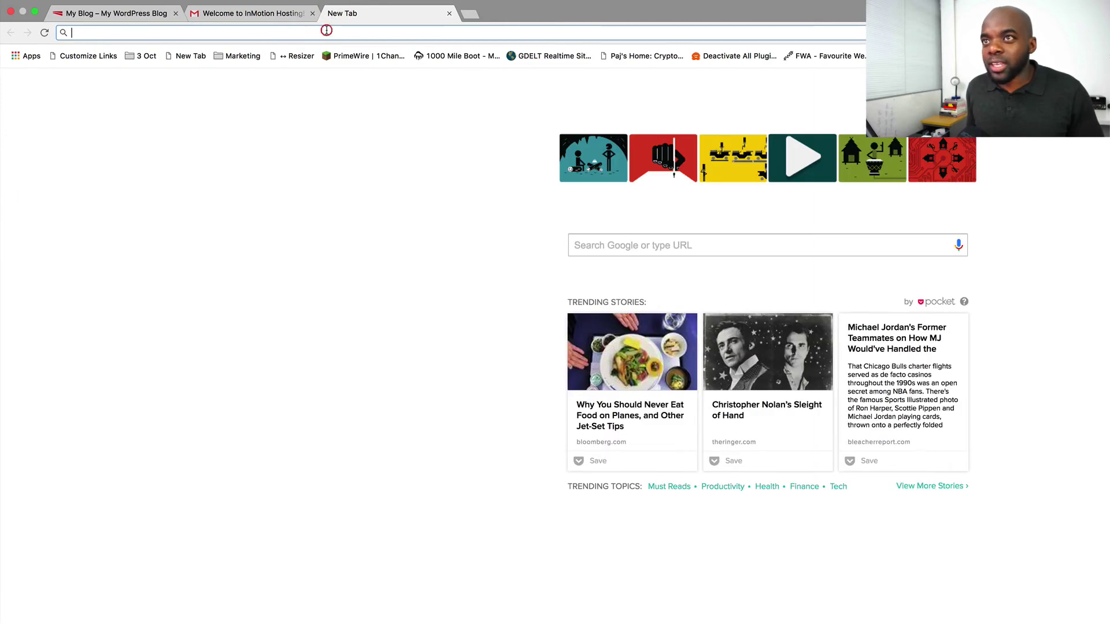
key(super+v)
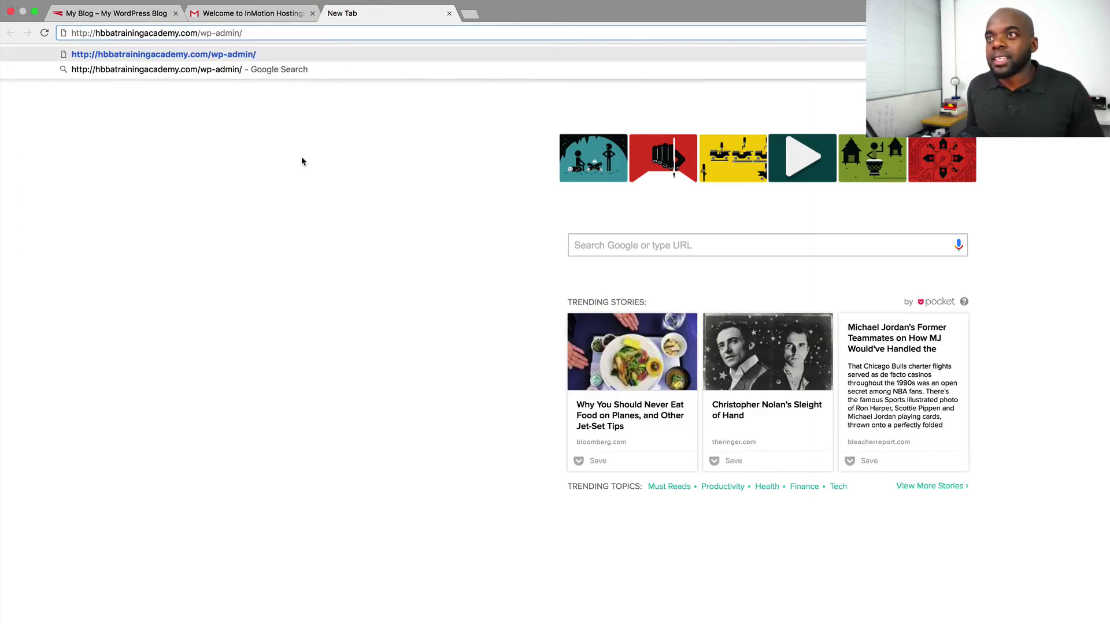
click(301, 156)
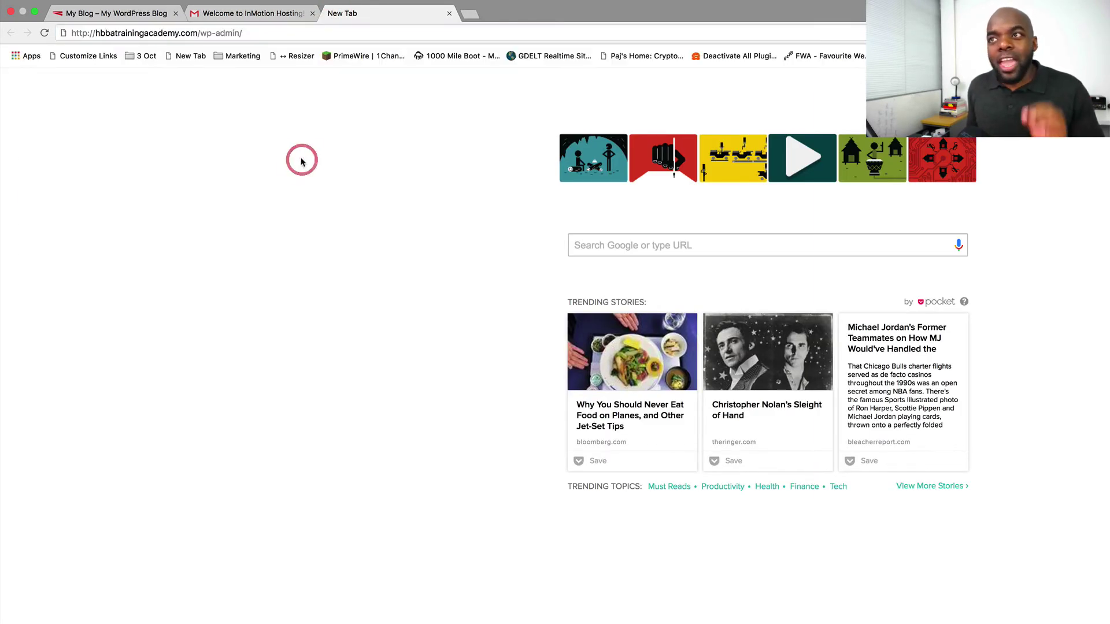
click(309, 33)
key(Return)
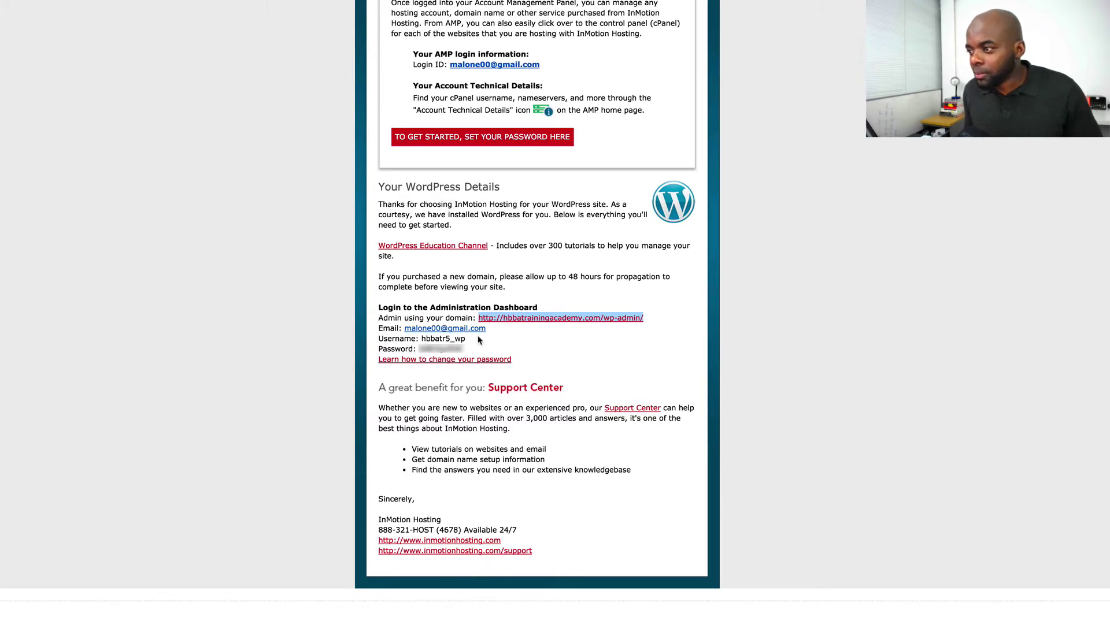
drag(467, 339, 421, 340)
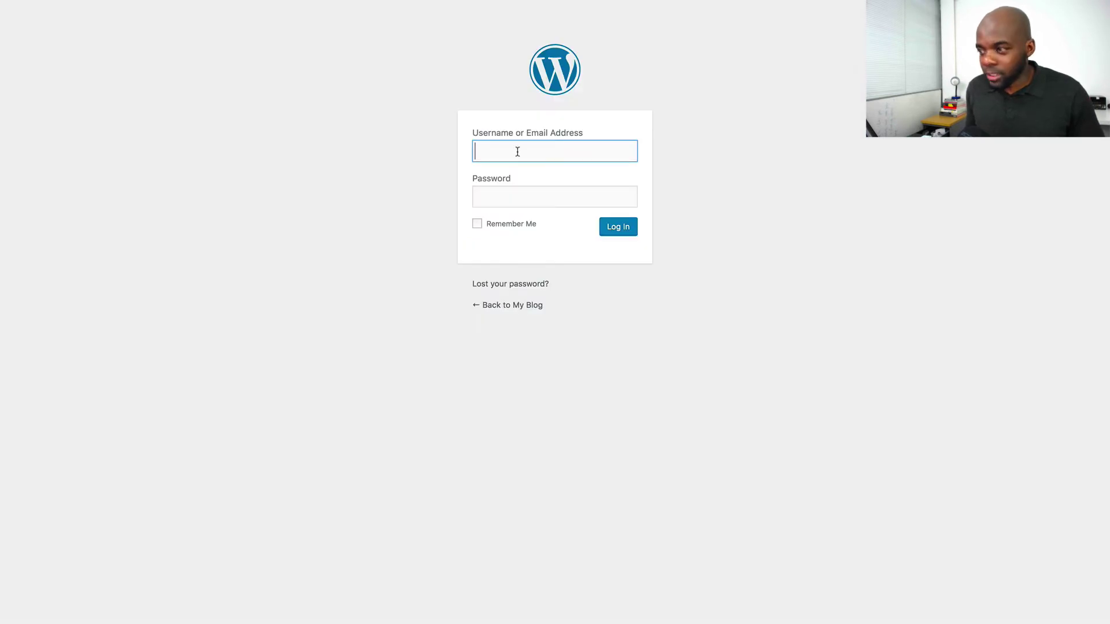
Paste the admin username and the password copied from the email into the login form, and tick Remember Me
text(hbbatr5_wp)
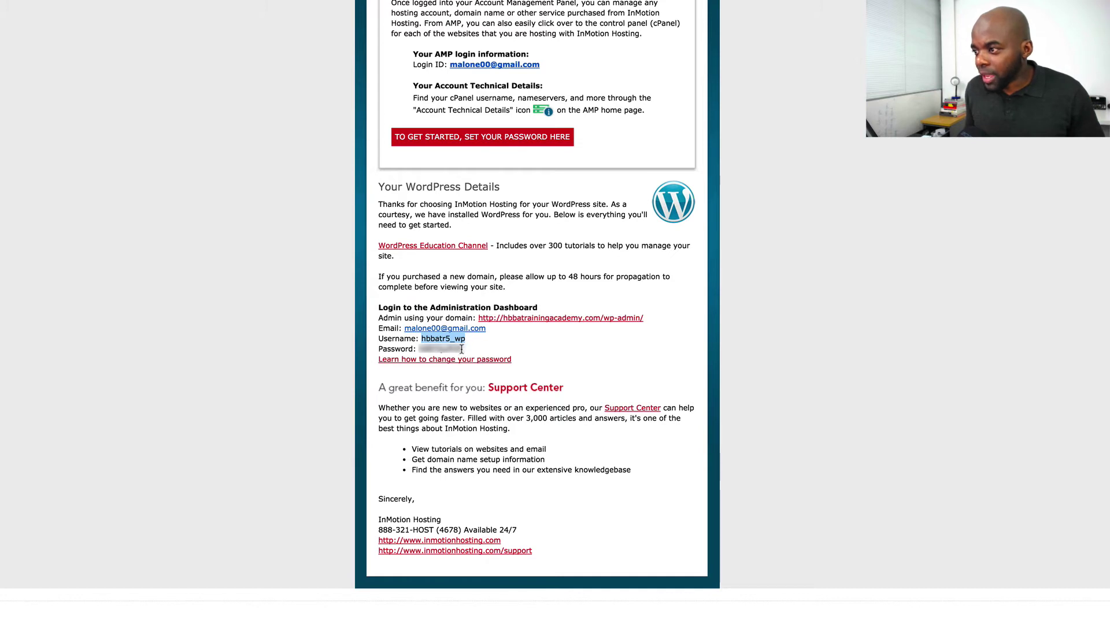
double_click(457, 349)
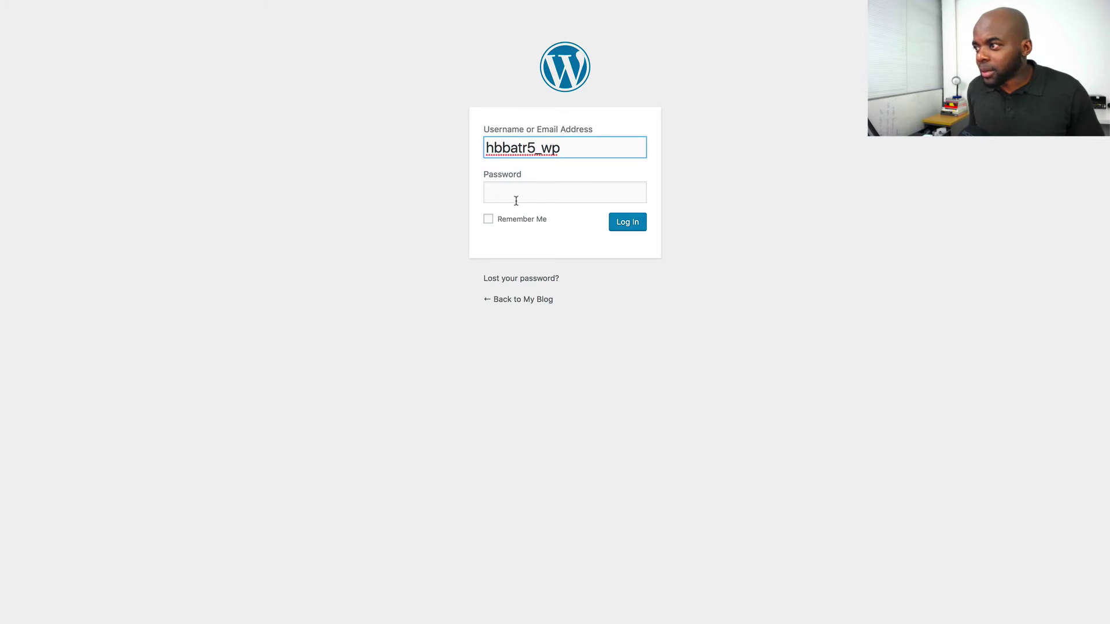
click(515, 195)
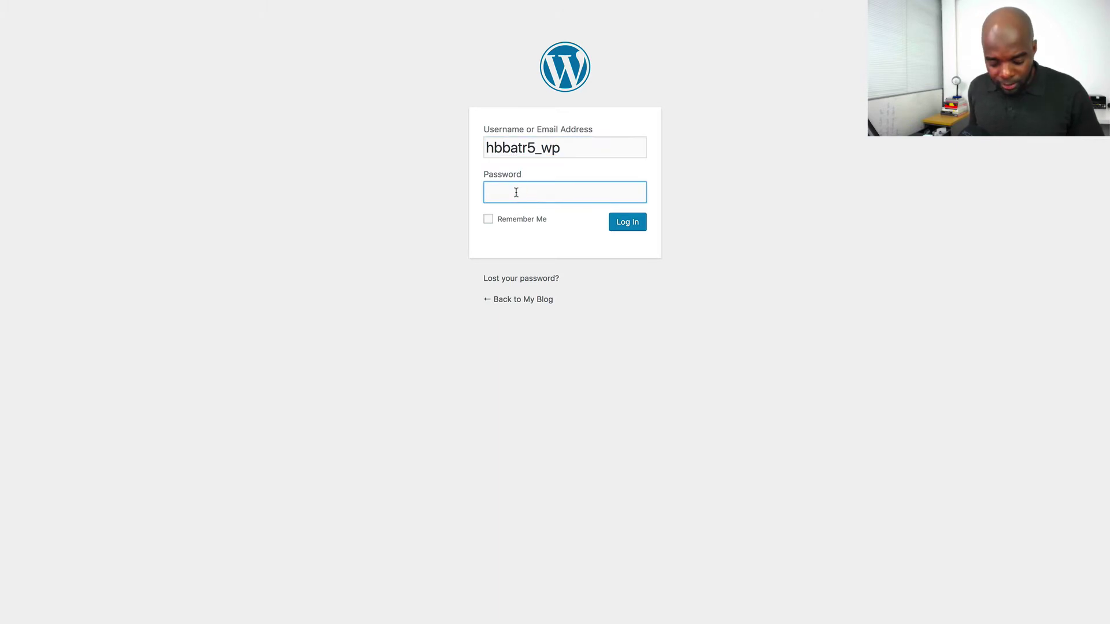
key(super+v)
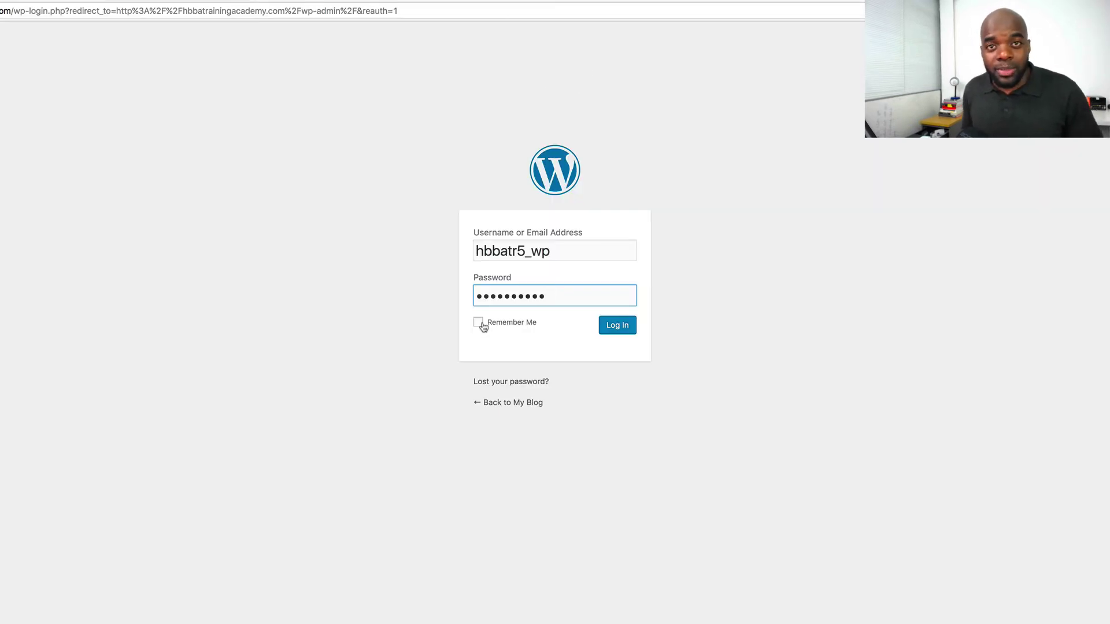
click(482, 325)
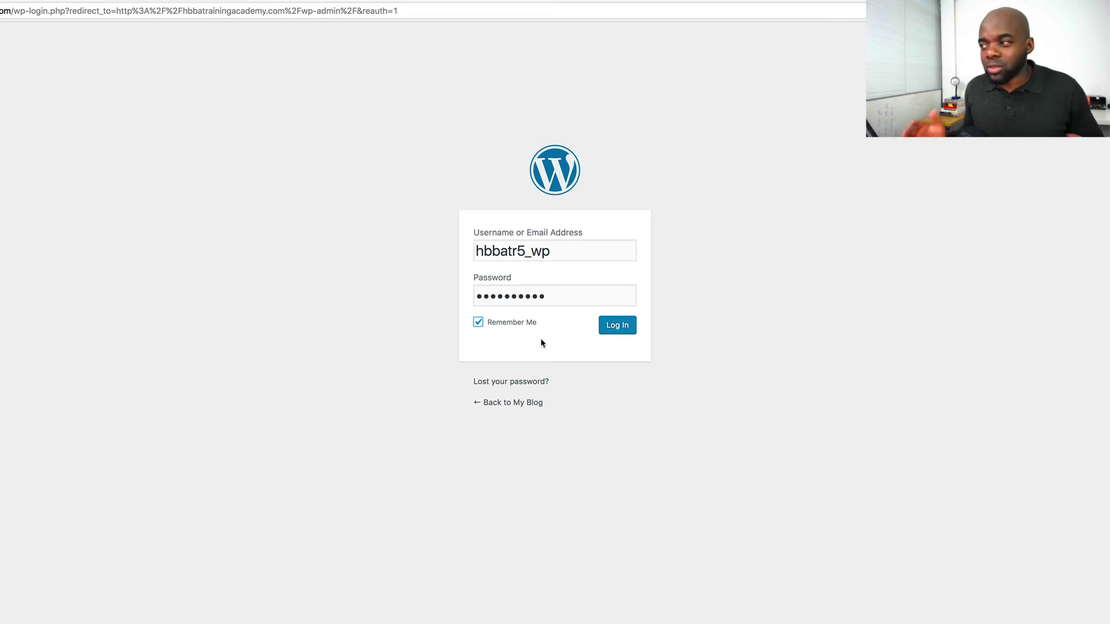
Log in, save the login in 1Password and choose Never for Google Smart Lock
click(617, 325)
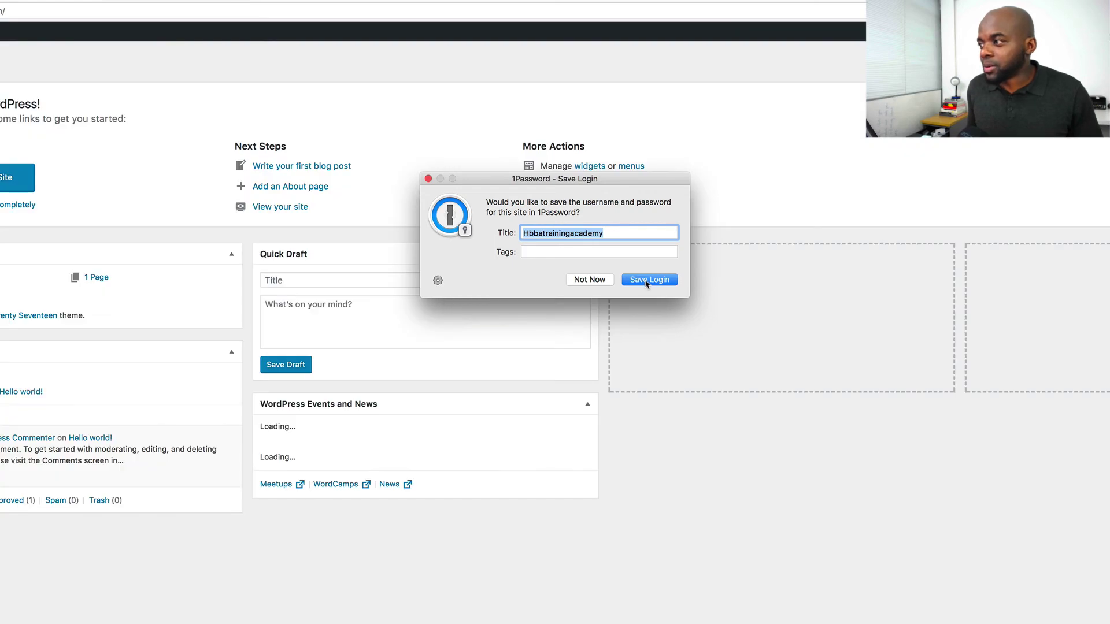
click(645, 284)
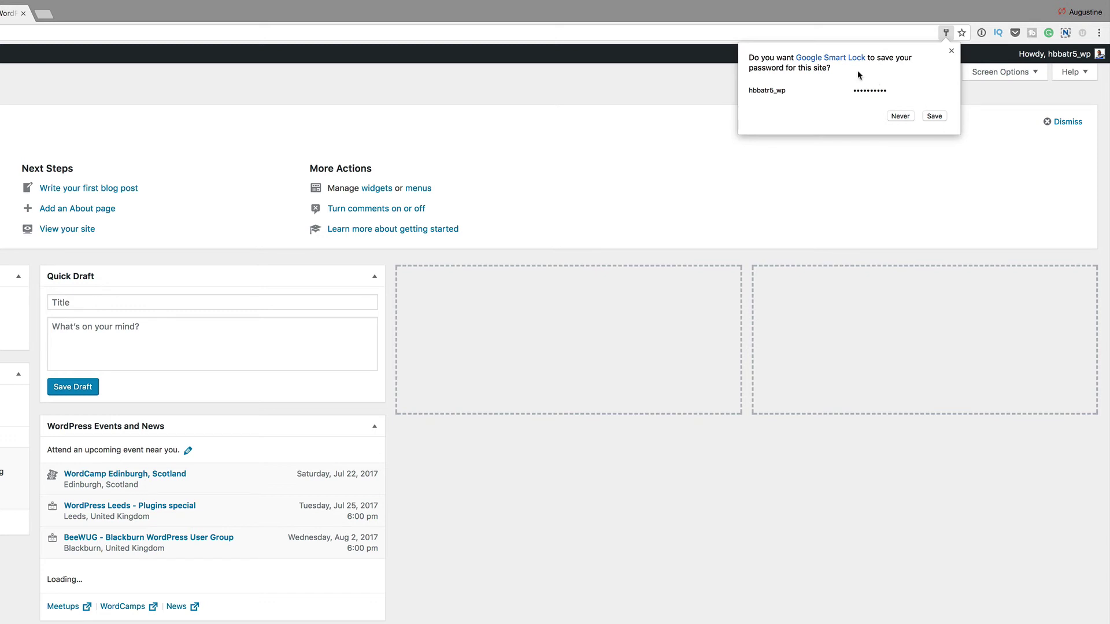
click(900, 116)
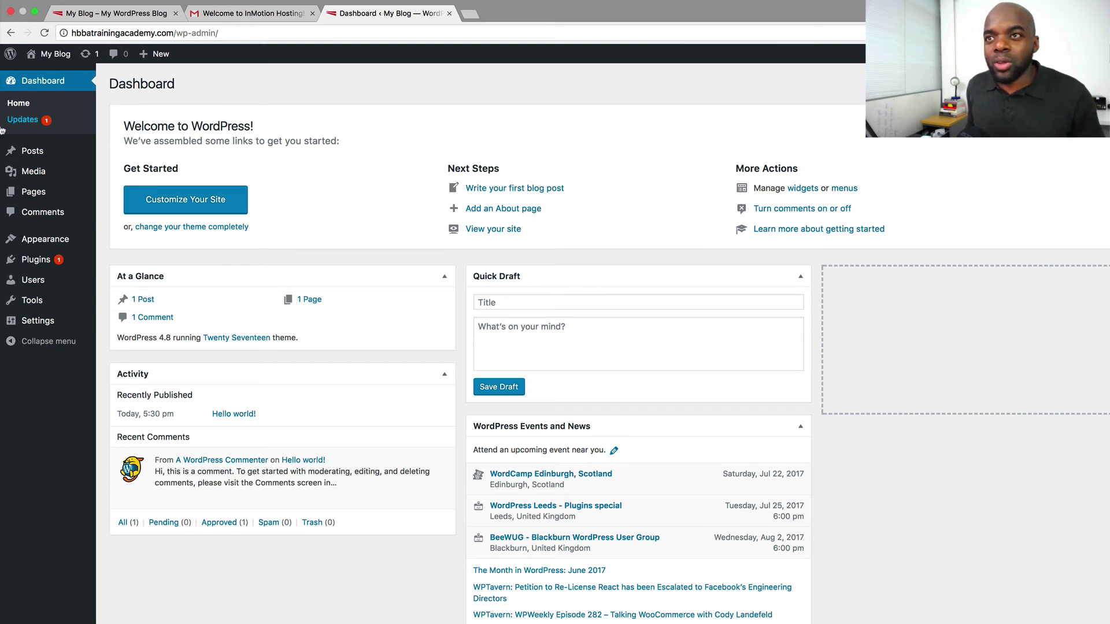
Select all plugins on the Updates page, update Akismet Anti-Spam, and go back to the Dashboard
click(17, 120)
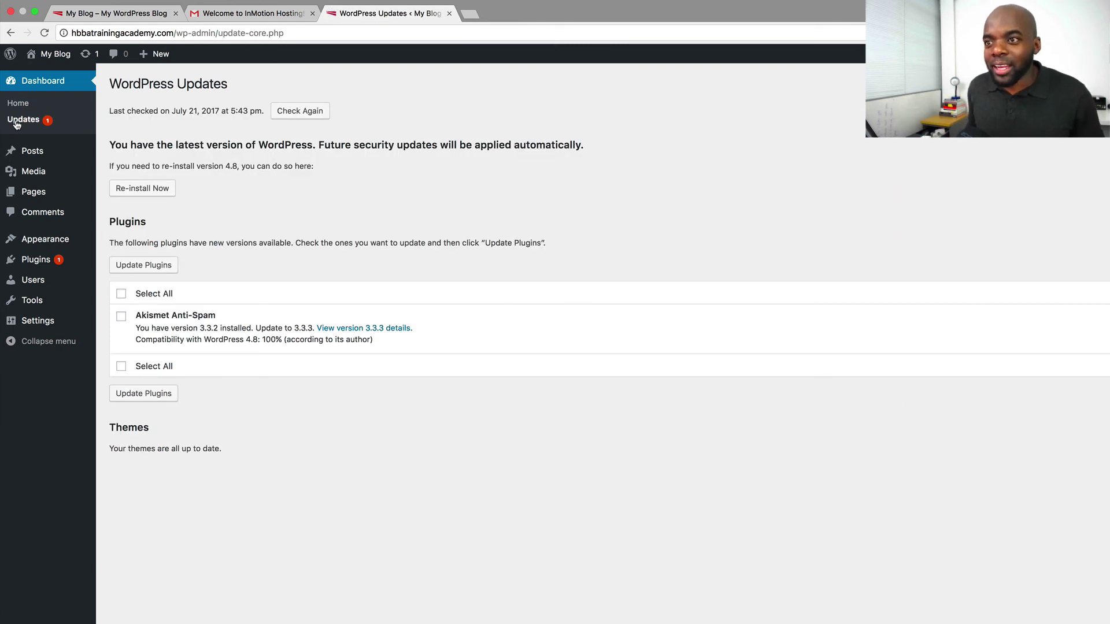
click(123, 295)
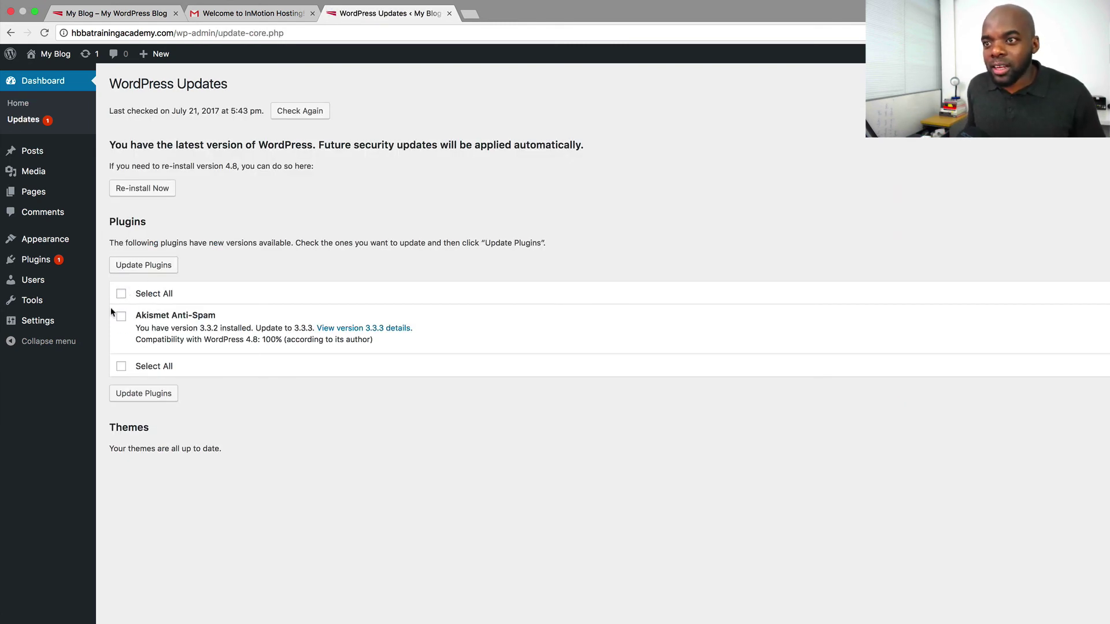
click(145, 266)
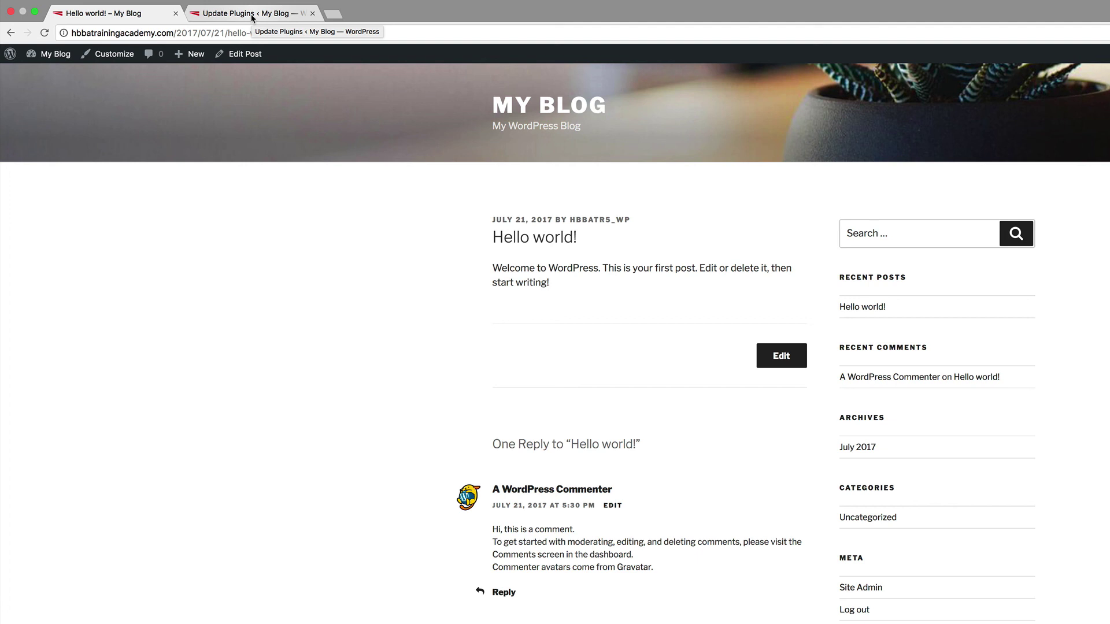
click(252, 18)
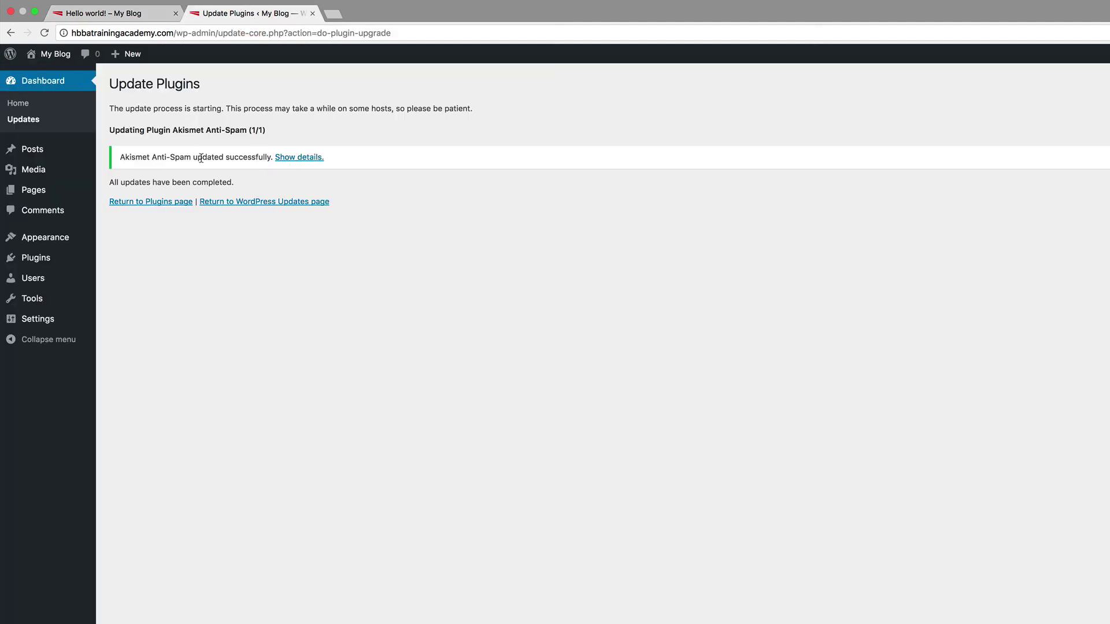
click(49, 82)
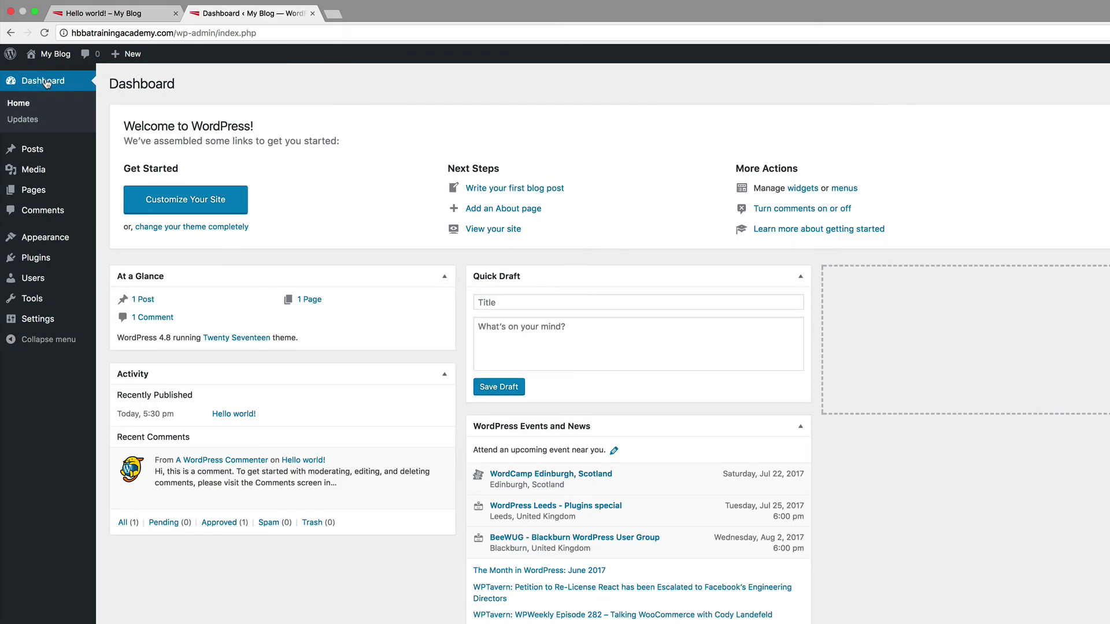